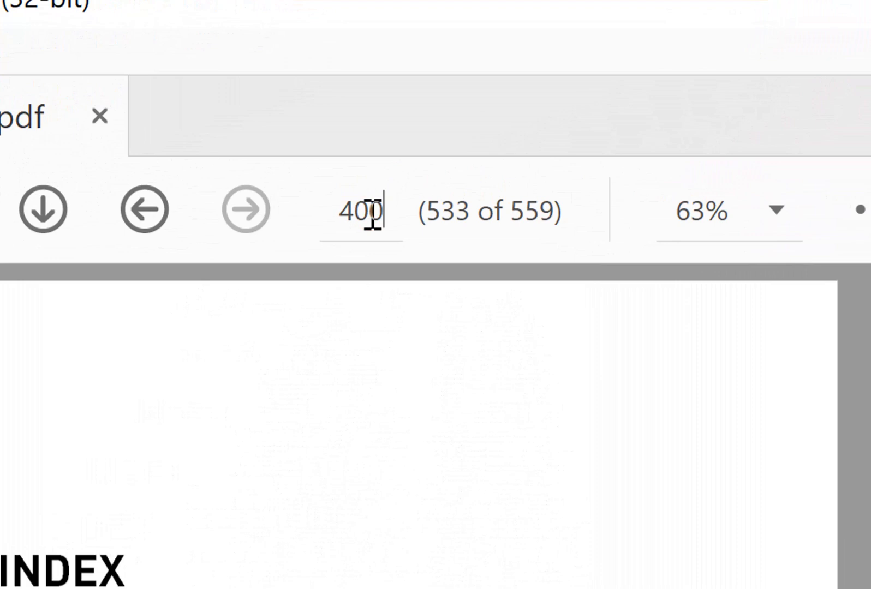
# Go to page 400 and examine the printed page numbers in the footers of that page and the following ones.
pyautogui.press('Return')
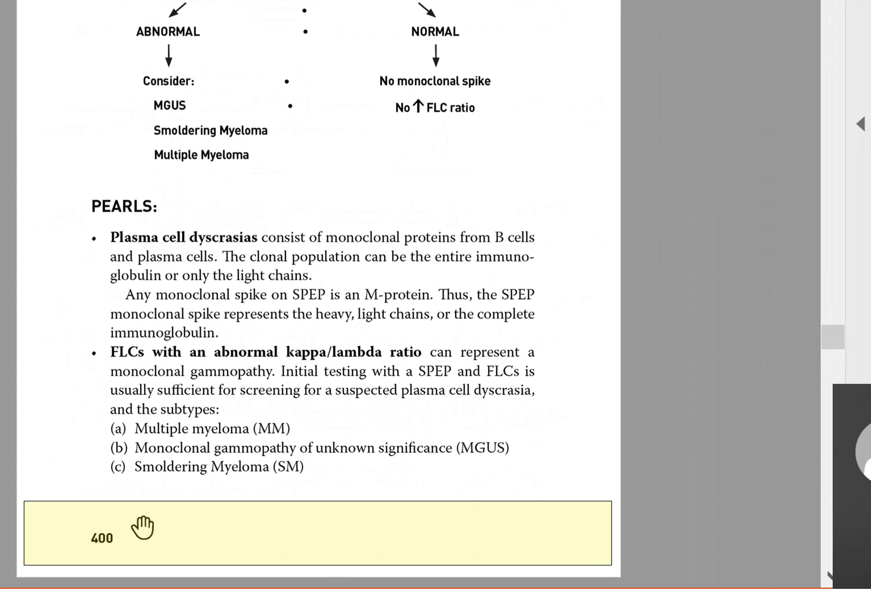
pyautogui.scroll(-2, 142, 525)
pyautogui.scroll(-2, 527, 548)
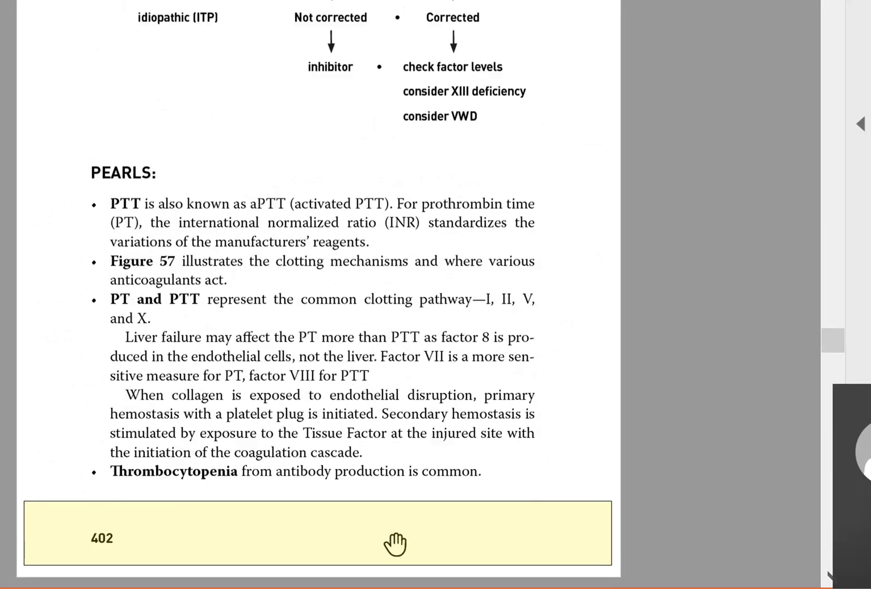
# Go to page 513 and examine the footers of the first index pages for page numbers.
pyautogui.click(339, 74)
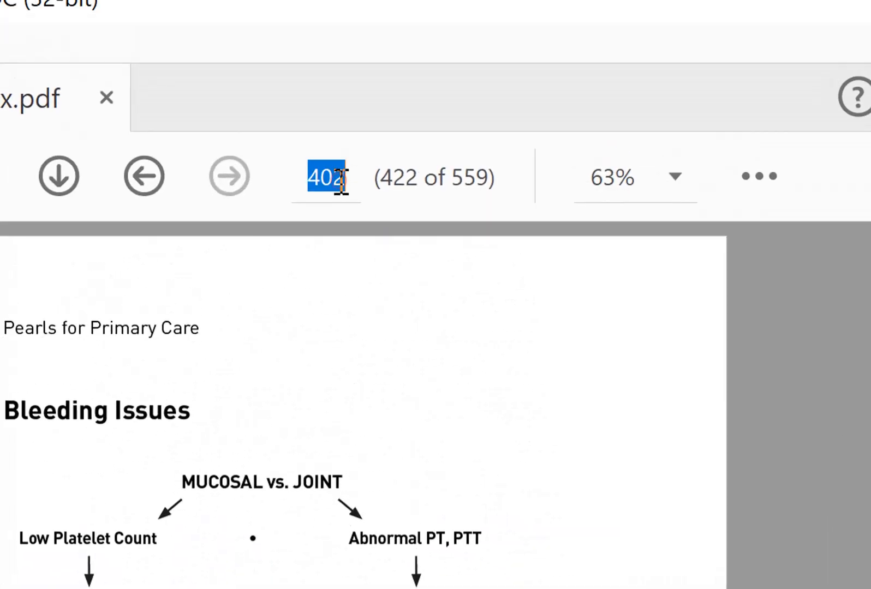
pyautogui.write('513')
pyautogui.press('Return')
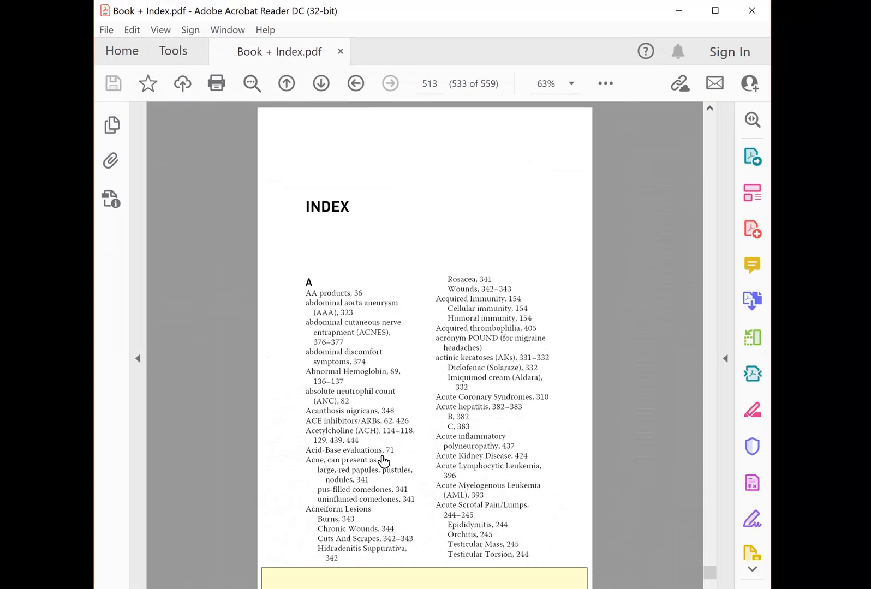
pyautogui.scroll(-2, 500, 571)
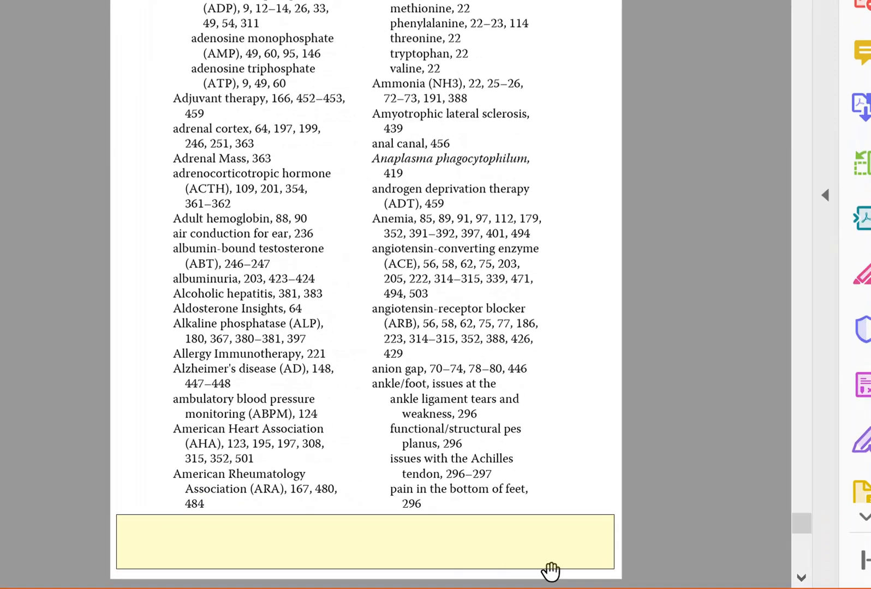
pyautogui.scroll(-2, 532, 573)
pyautogui.scroll(2, 529, 571)
pyautogui.scroll(2, 524, 545)
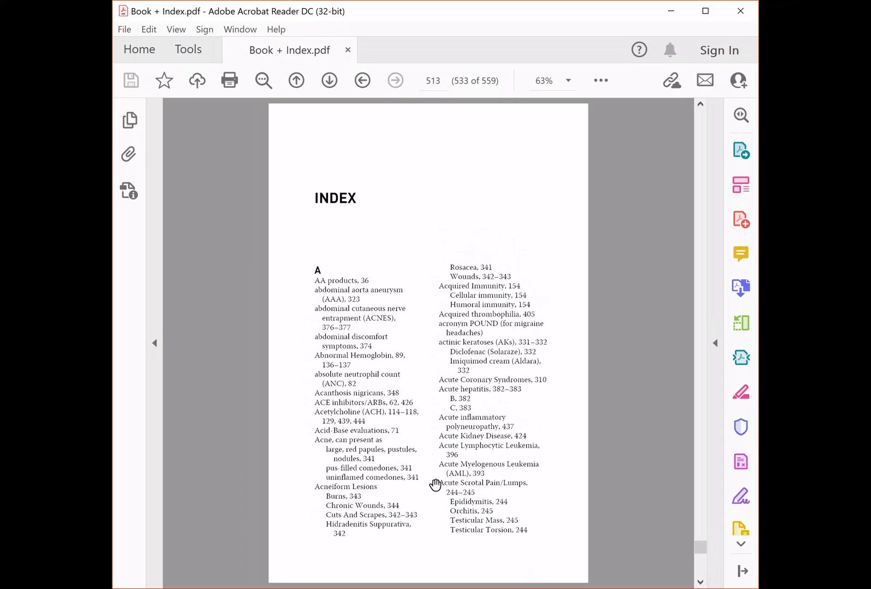
# Switch to Book + Index.pdf in Adobe Acrobat Pro and start adding a header and footer.
pyautogui.click(437, 83)
pyautogui.click(663, 17)
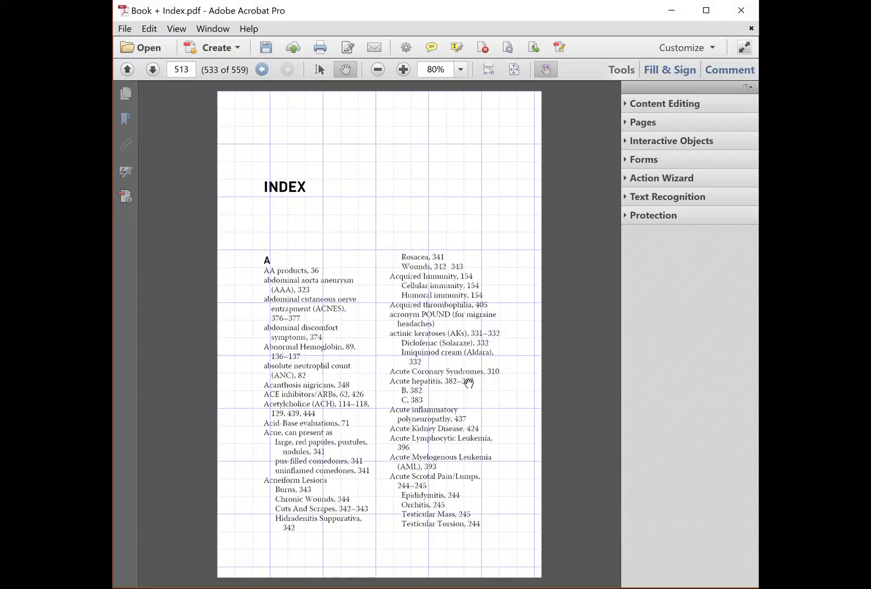
pyautogui.click(662, 125)
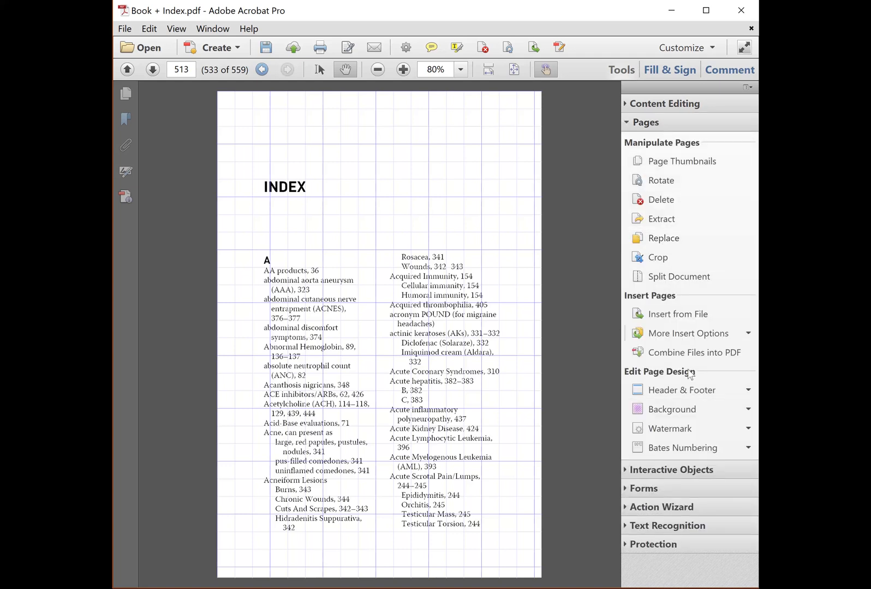
pyautogui.click(689, 391)
pyautogui.click(689, 410)
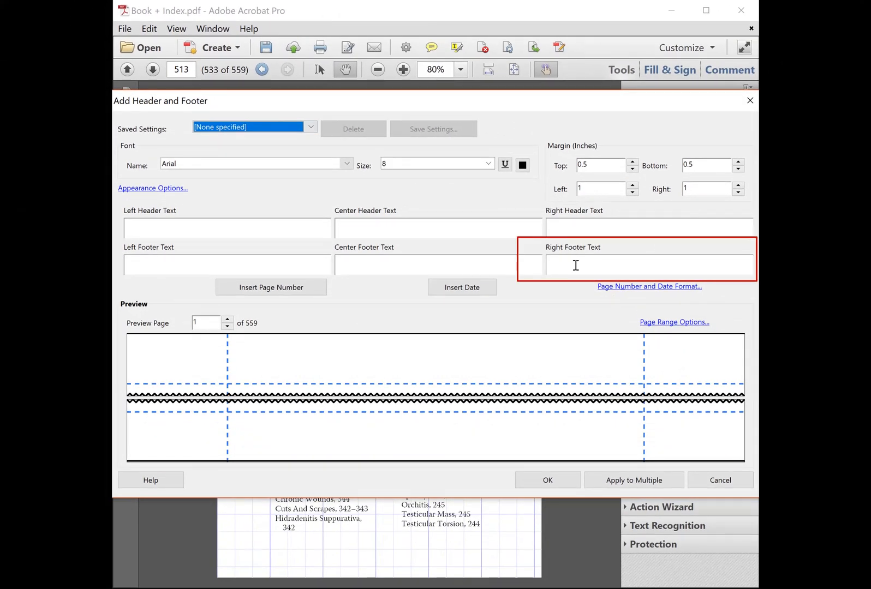
# Insert an automatic page number into the right footer text.
pyautogui.click(577, 266)
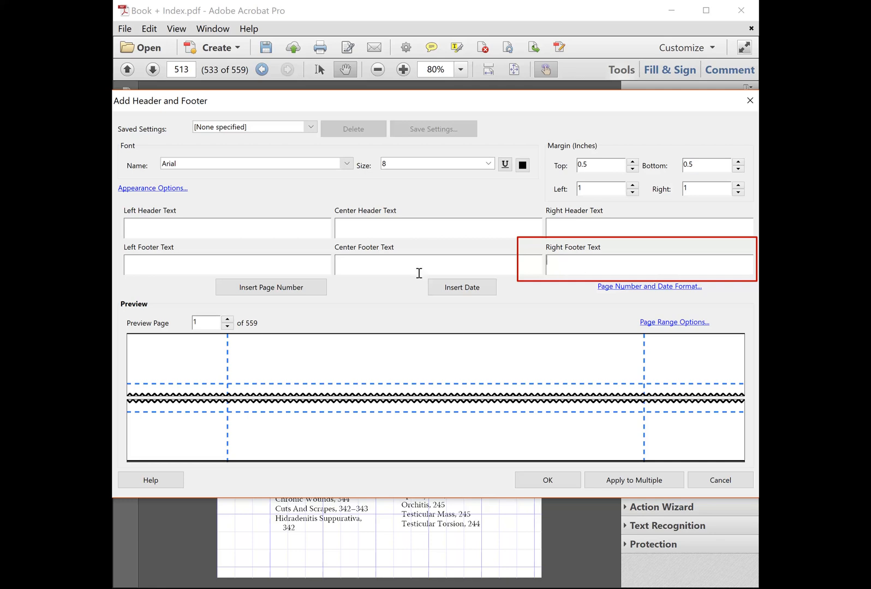
pyautogui.click(286, 287)
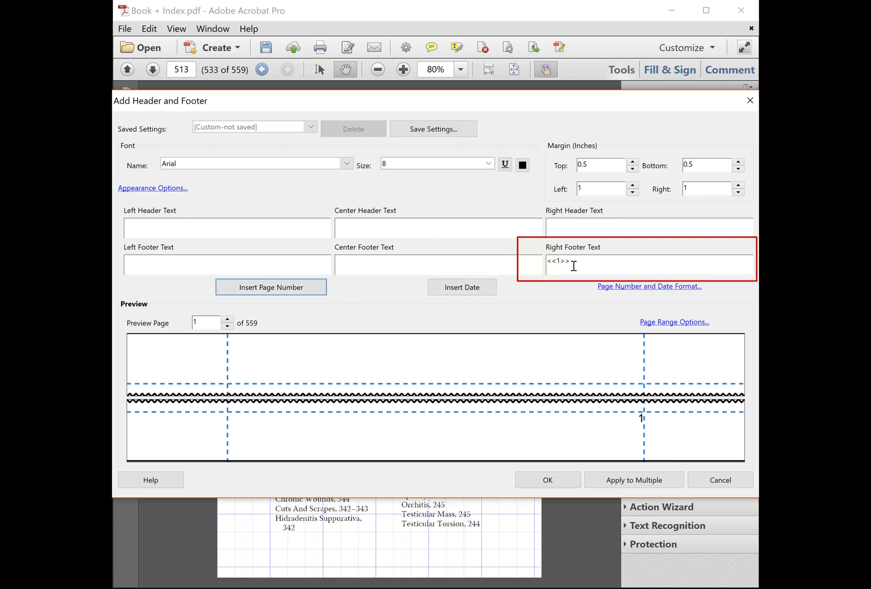
pyautogui.moveTo(574, 265); pyautogui.dragTo(547, 262)
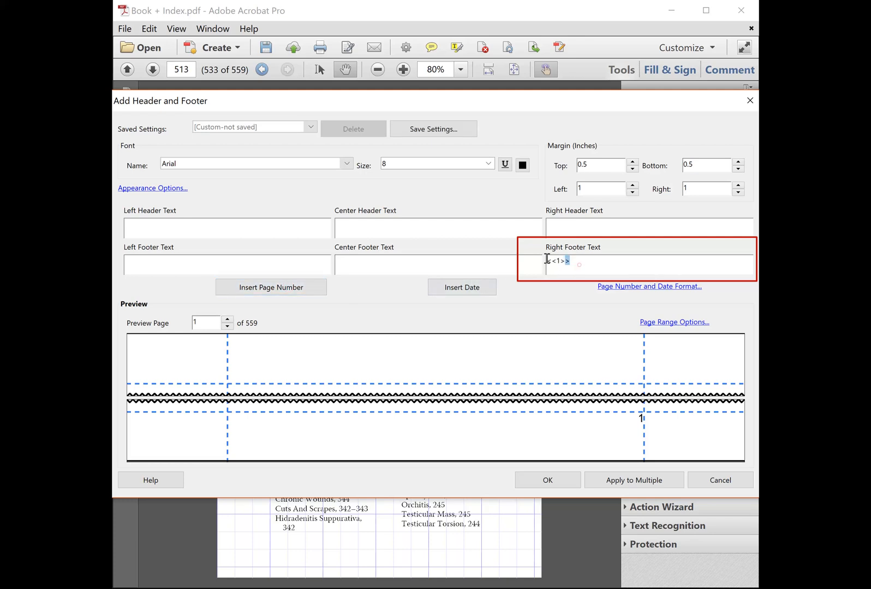
# Set the start page number of the footer numbering to 513.
pyautogui.click(630, 287)
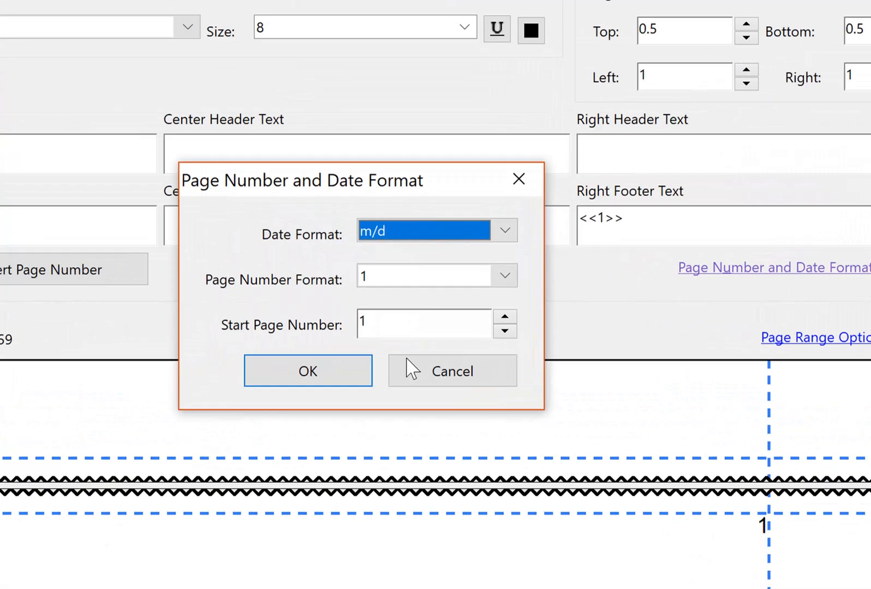
pyautogui.click(455, 320)
pyautogui.doubleClick(371, 341)
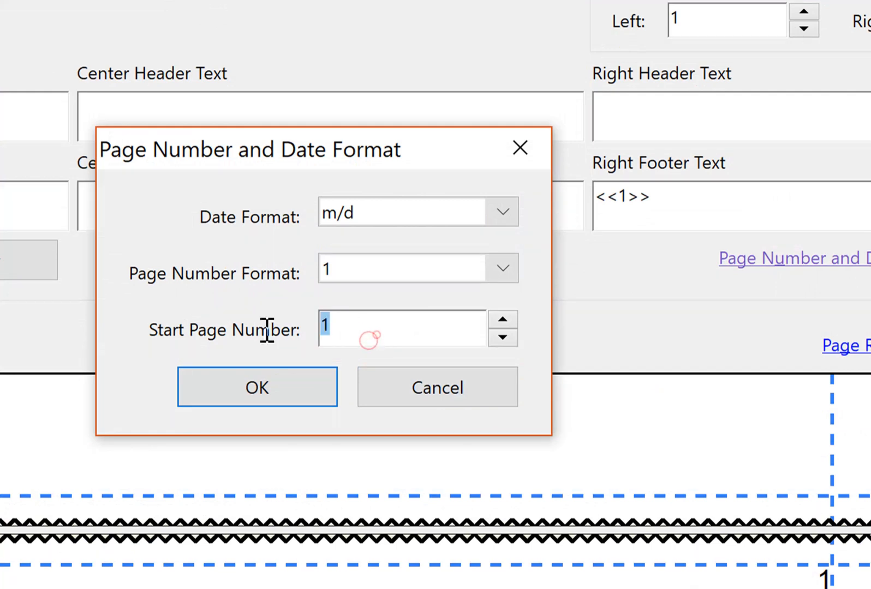
pyautogui.write('513')
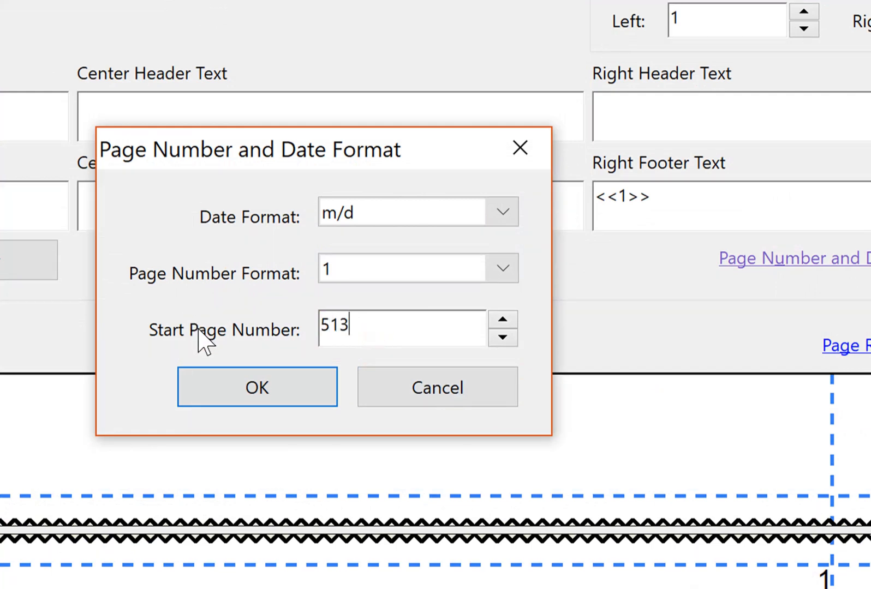
pyautogui.click(327, 390)
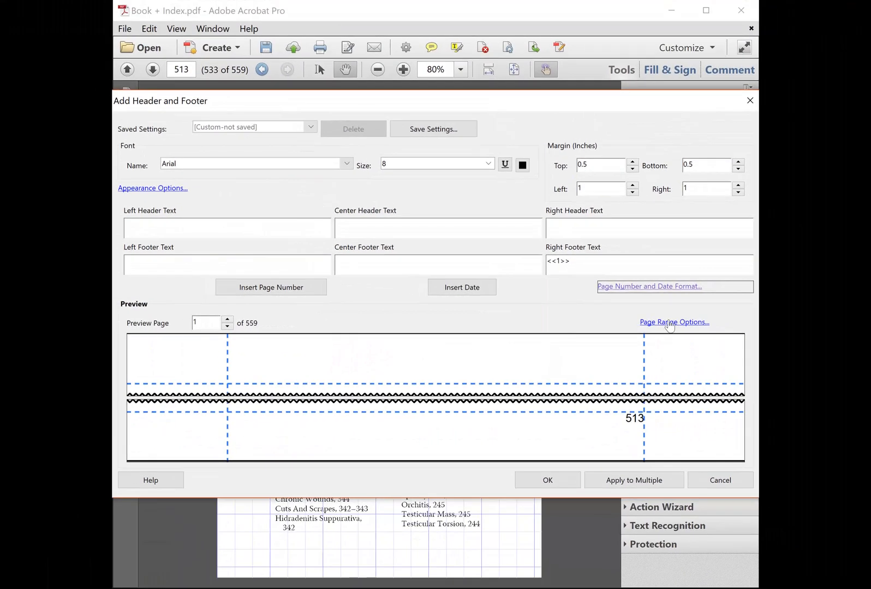
# Limit the footer's page range to pages 533 to 559, odd pages only.
pyautogui.click(670, 323)
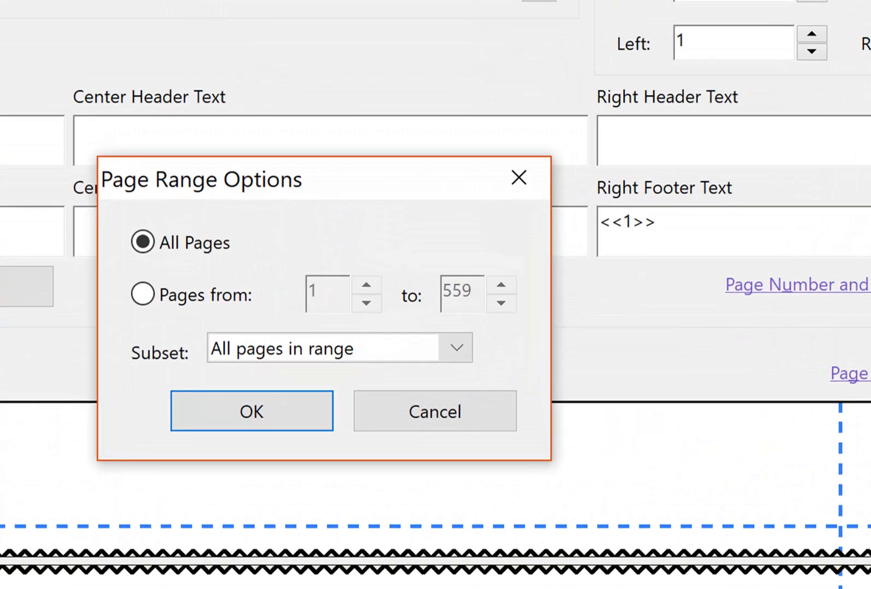
pyautogui.click(218, 297)
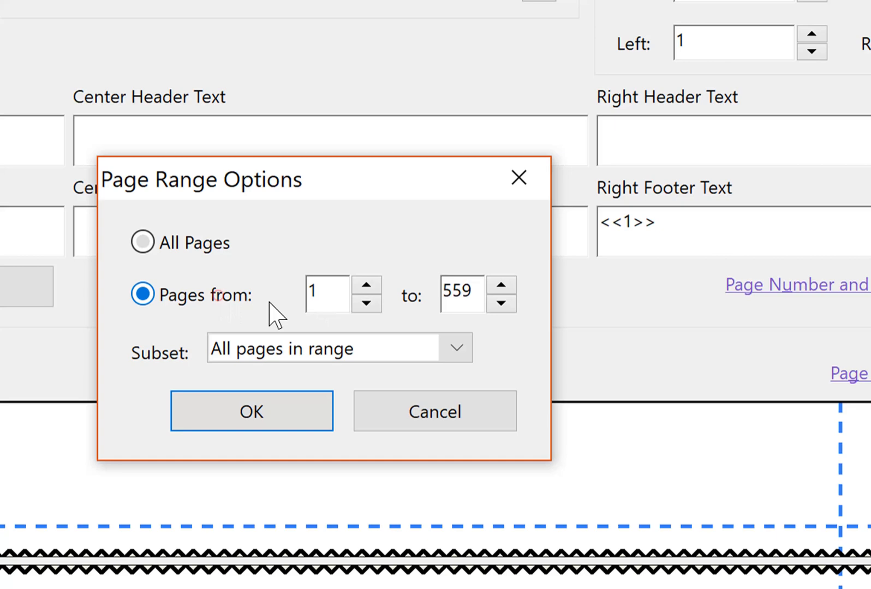
pyautogui.doubleClick(316, 294)
pyautogui.write('533')
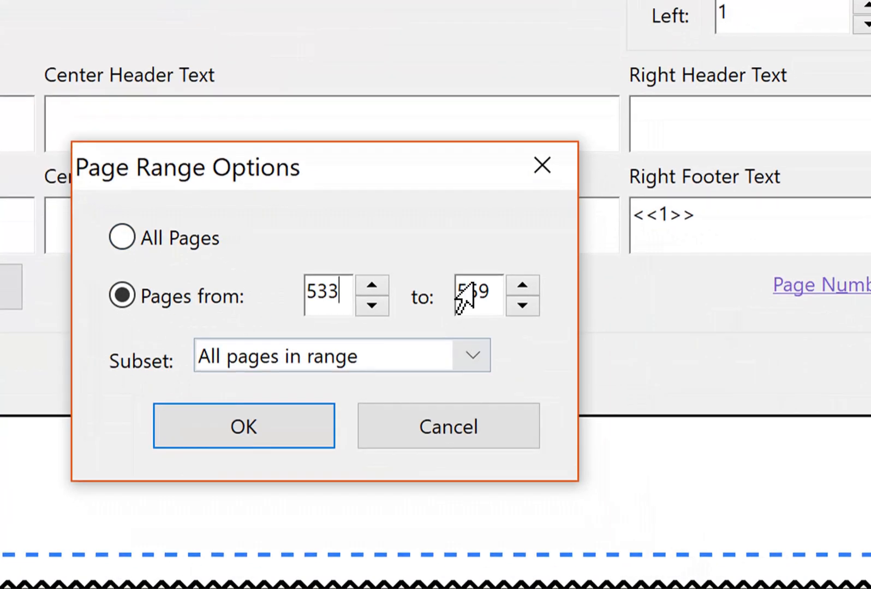
pyautogui.click(473, 286)
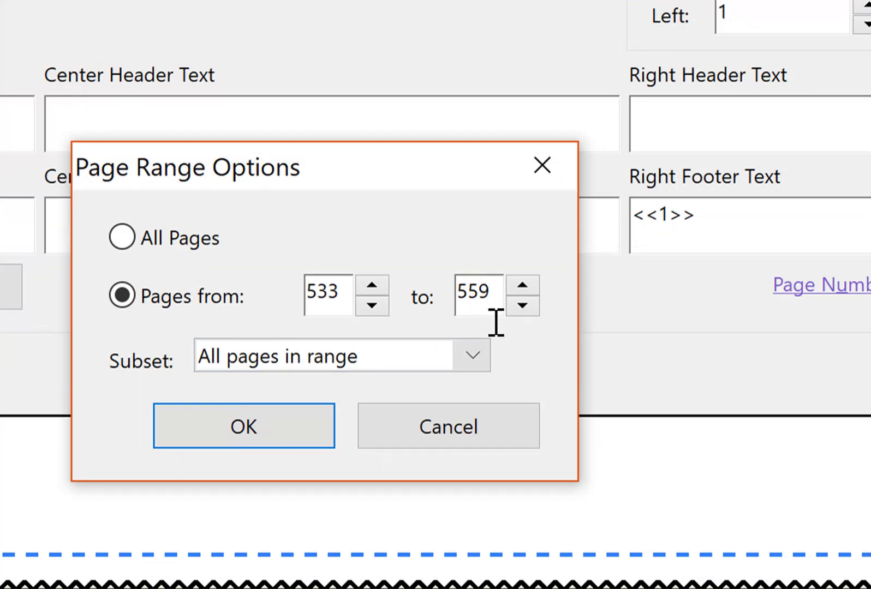
pyautogui.click(476, 357)
pyautogui.click(401, 446)
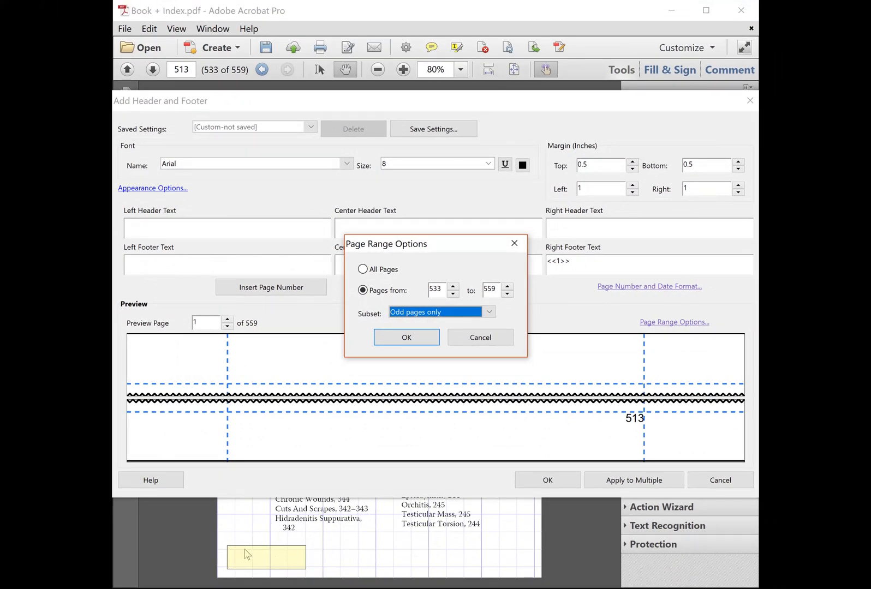
pyautogui.click(418, 343)
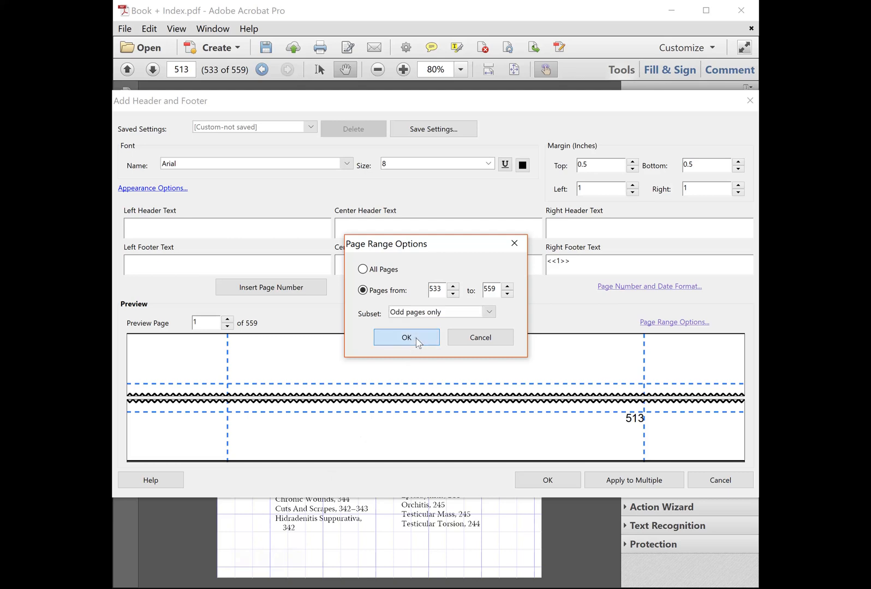
# Set the footer font to DINOT-Bold Bold at size 10.
pyautogui.click(291, 168)
pyautogui.press('d')
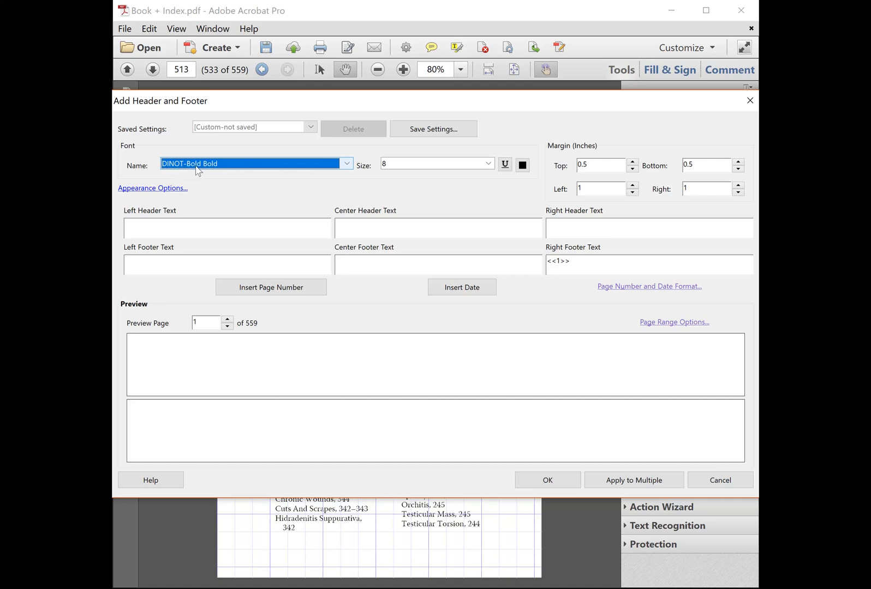
pyautogui.click(409, 168)
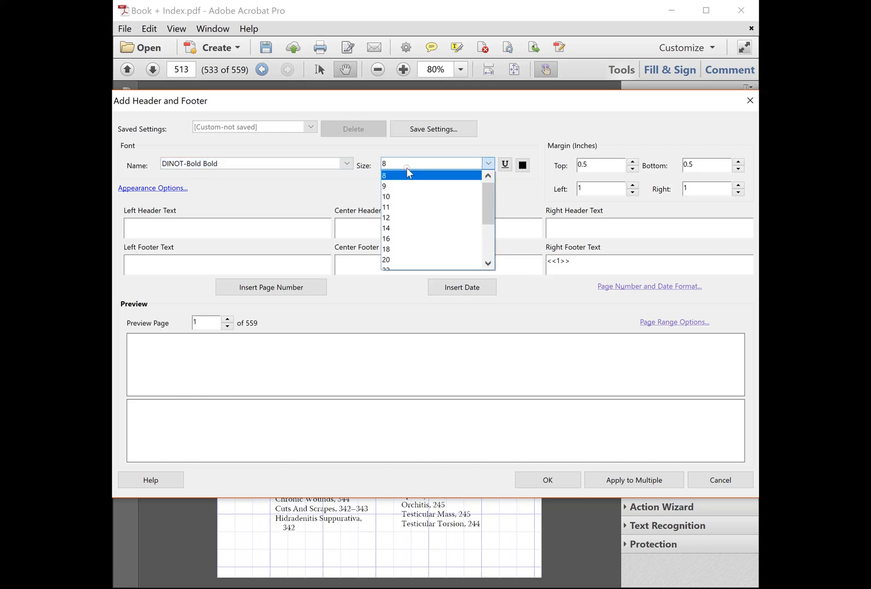
pyautogui.click(399, 197)
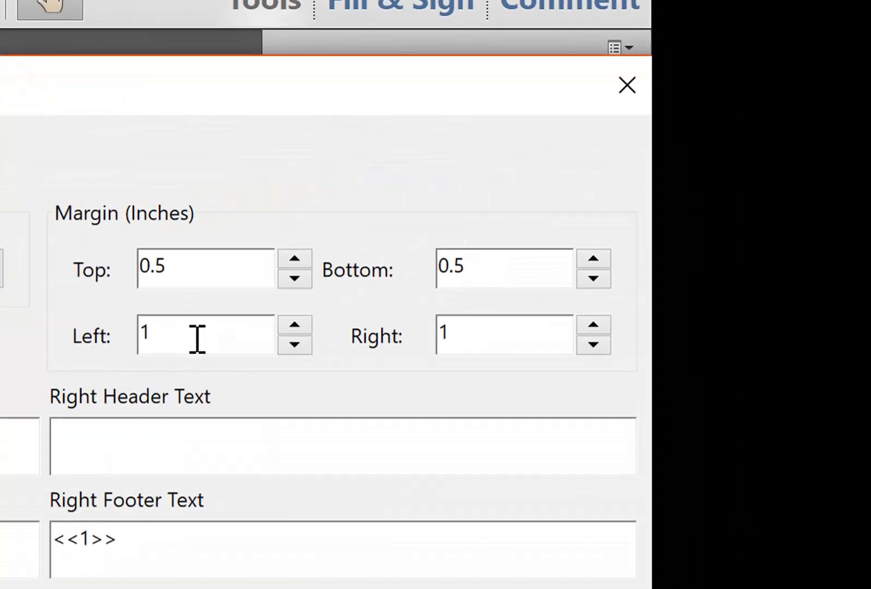
# Set the left and right margins to 0.75 inches and the bottom margin to 0.48 inches.
pyautogui.doubleClick(597, 190)
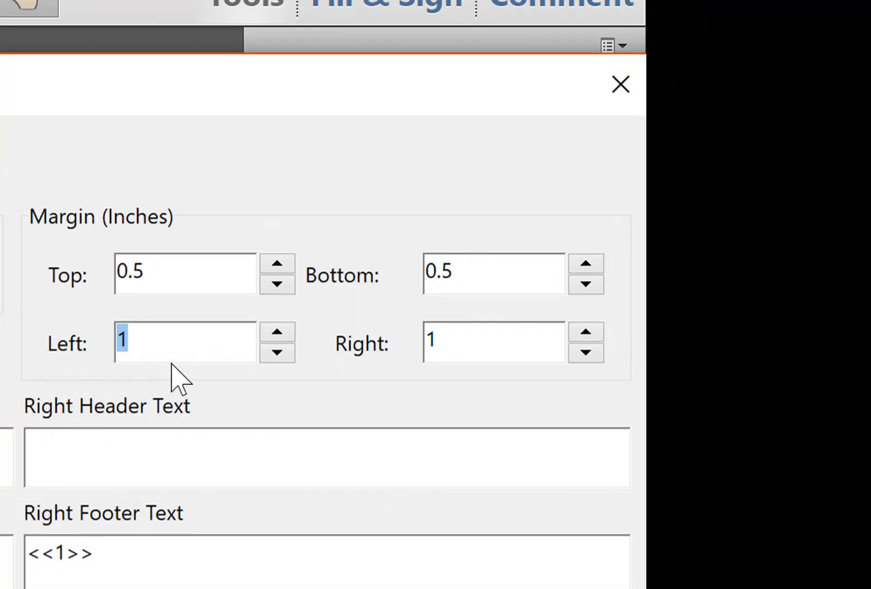
pyautogui.write('0.75')
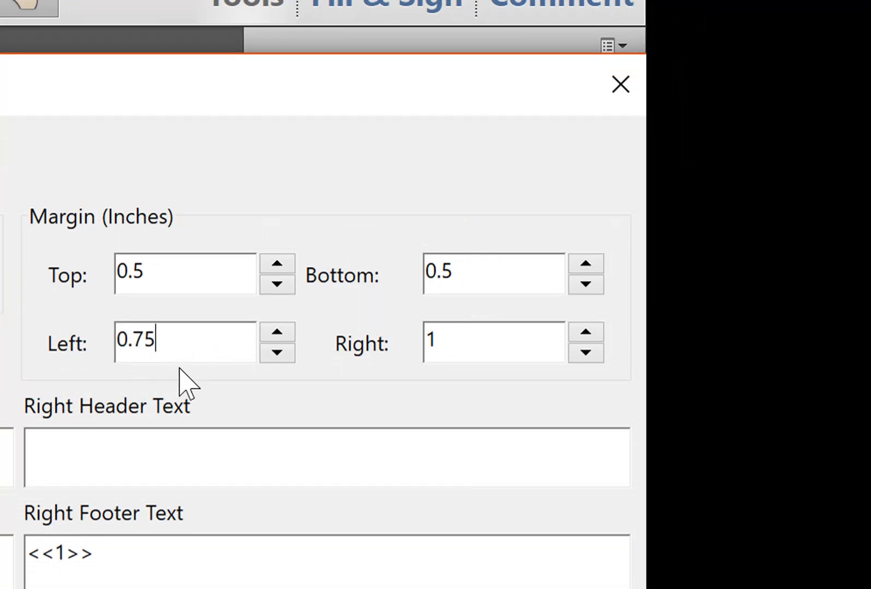
pyautogui.doubleClick(511, 339)
pyautogui.write('0.75')
pyautogui.doubleClick(463, 278)
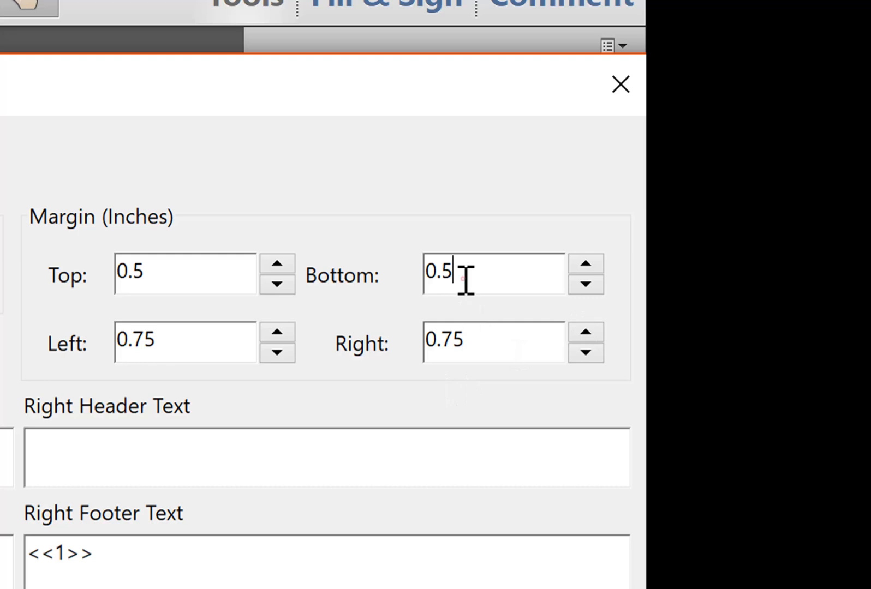
pyautogui.write('0.48')
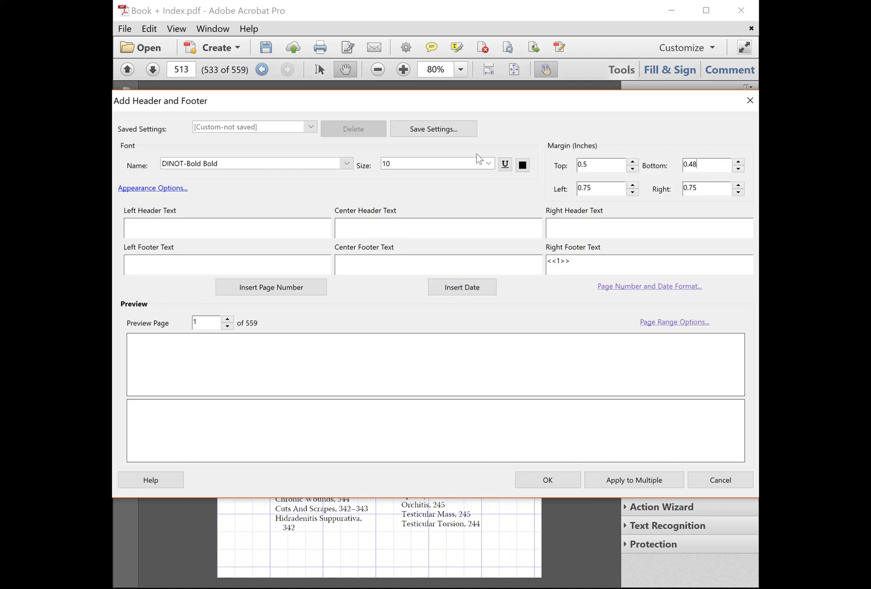
# Save the header and footer settings as "Odd page numbers" and apply the footer to the document.
pyautogui.click(421, 131)
pyautogui.write('O')
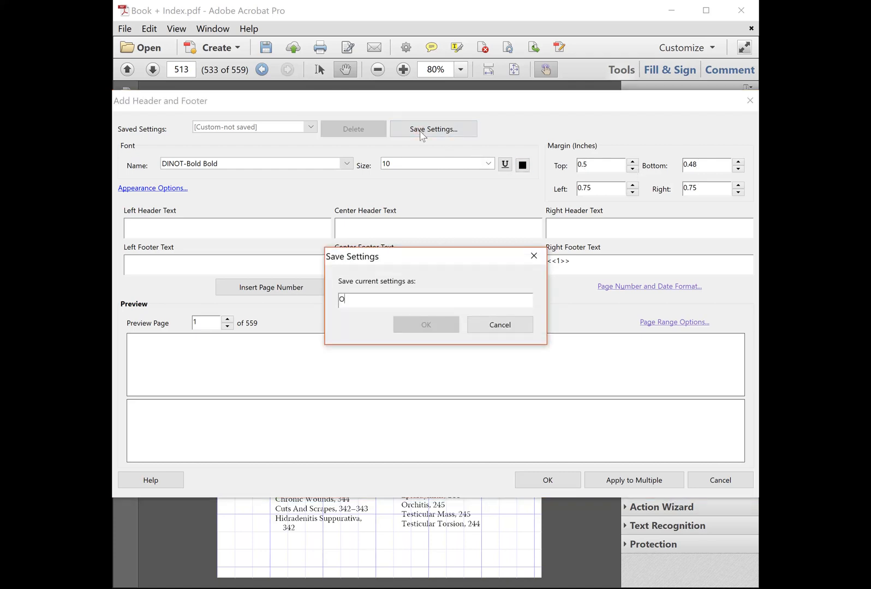
pyautogui.write('dd page numbers')
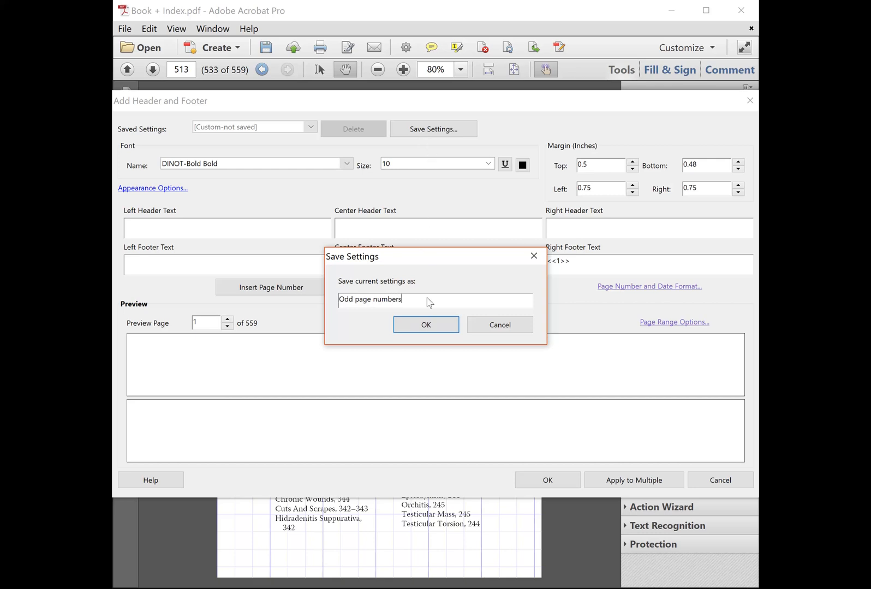
pyautogui.click(425, 324)
pyautogui.click(533, 480)
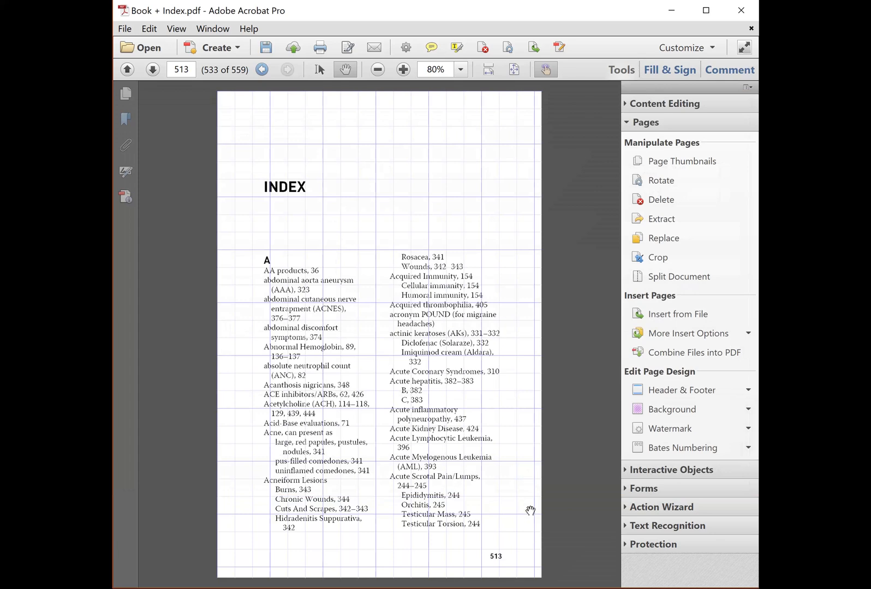
# Check the right footers of the first index pages for the added odd page numbers.
pyautogui.scroll(-1, 508, 555)
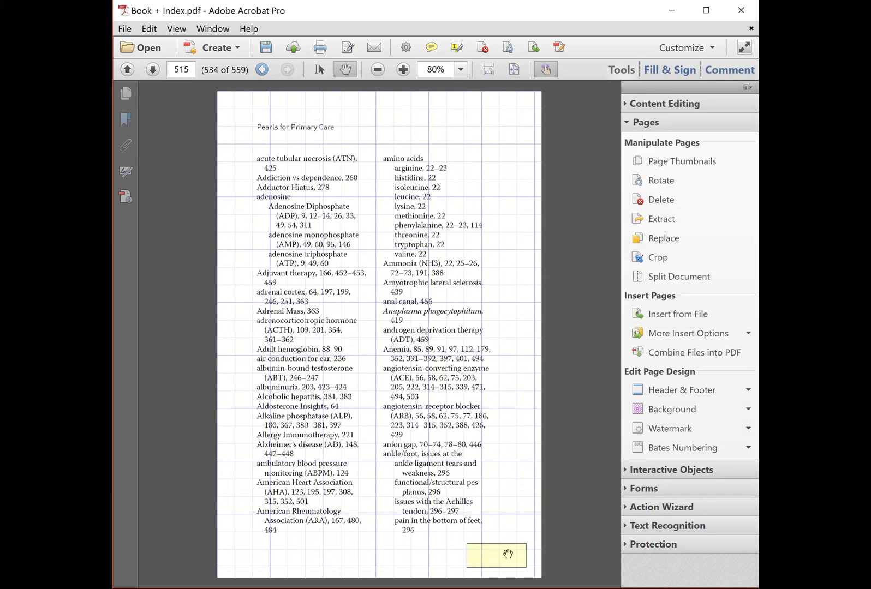
pyautogui.scroll(-1, 508, 555)
pyautogui.scroll(1, 498, 545)
pyautogui.scroll(1, 497, 546)
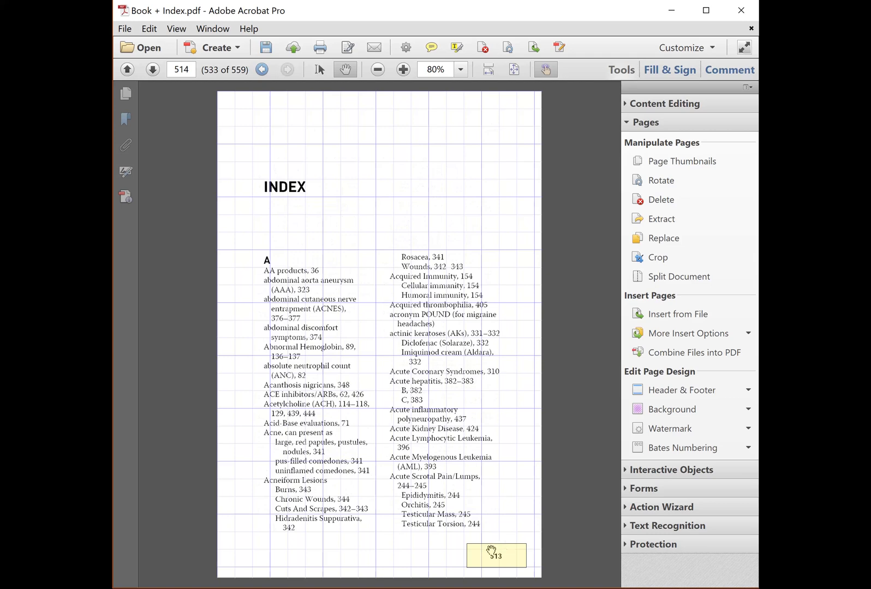
pyautogui.scroll(-1, 492, 550)
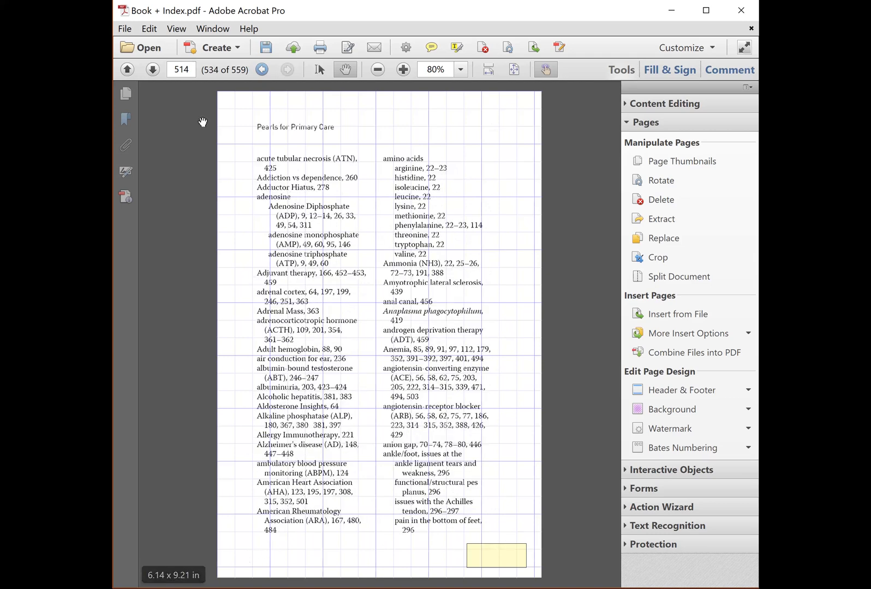
# Add a new header and footer alongside the existing one, starting from the saved settings "Odd page numbers".
pyautogui.click(186, 75)
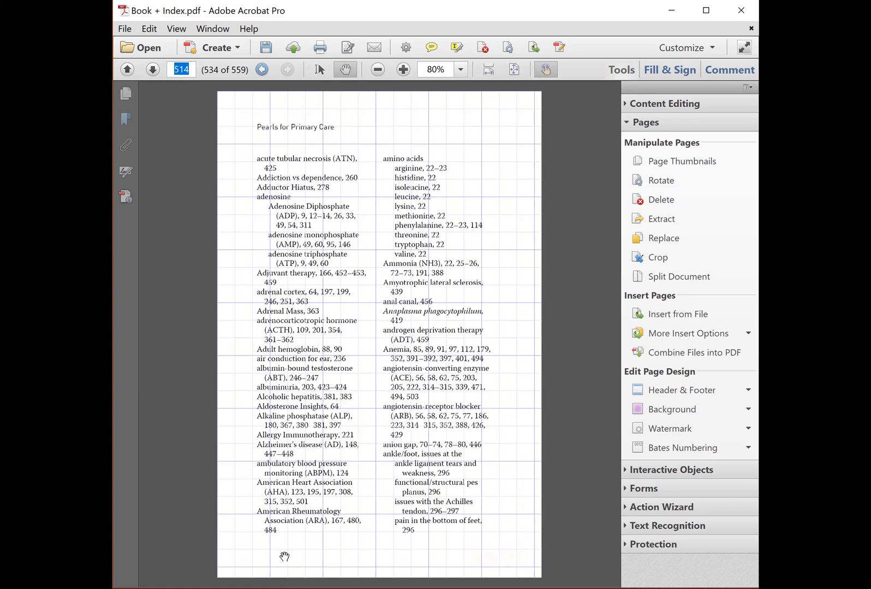
pyautogui.click(676, 390)
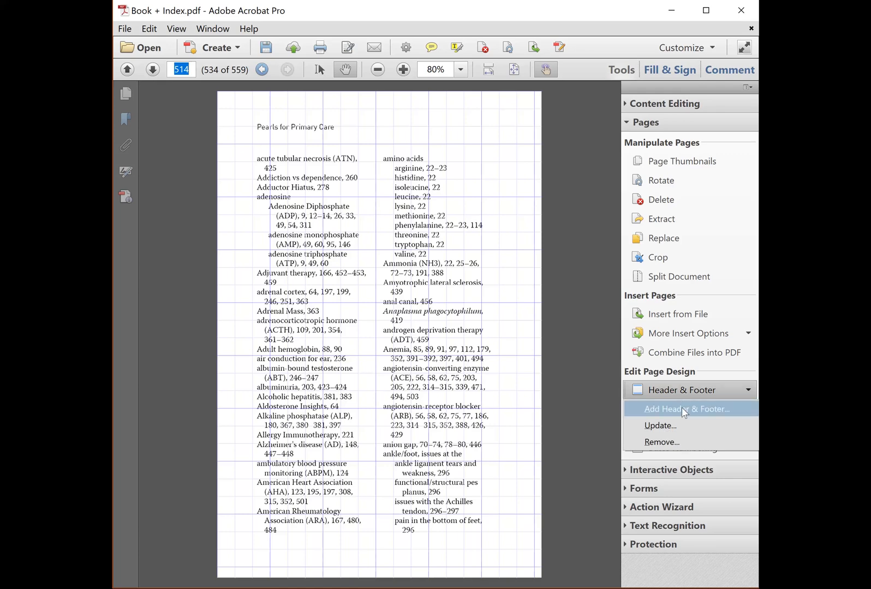
pyautogui.click(681, 409)
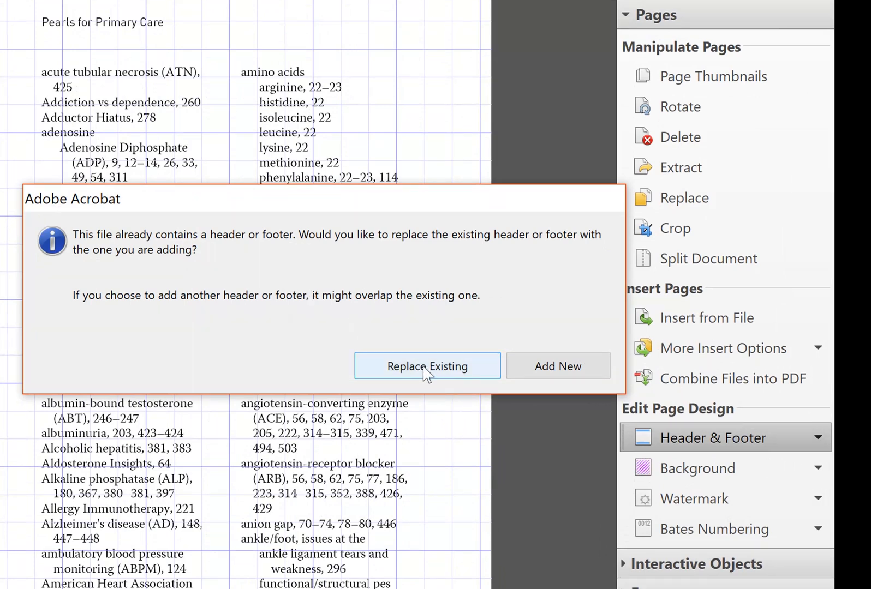
pyautogui.click(565, 370)
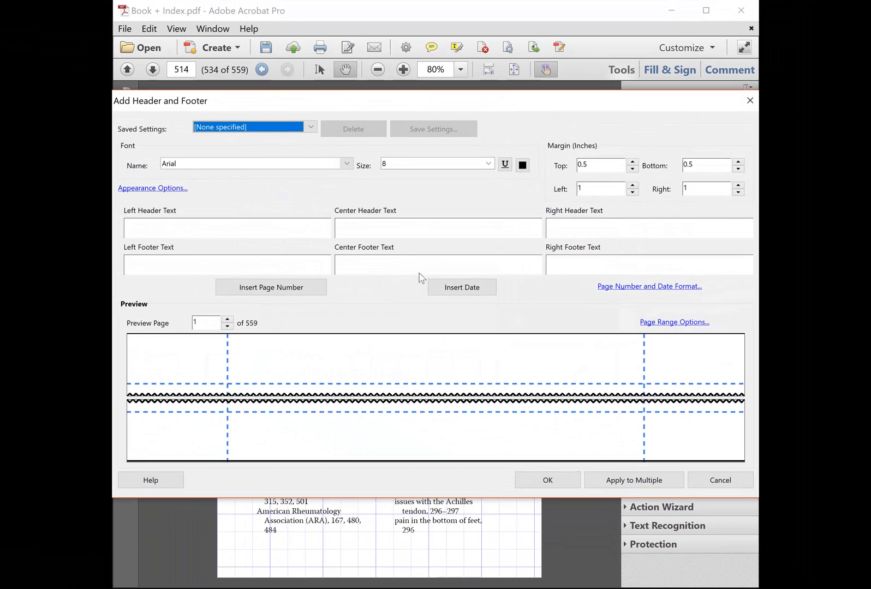
pyautogui.click(277, 129)
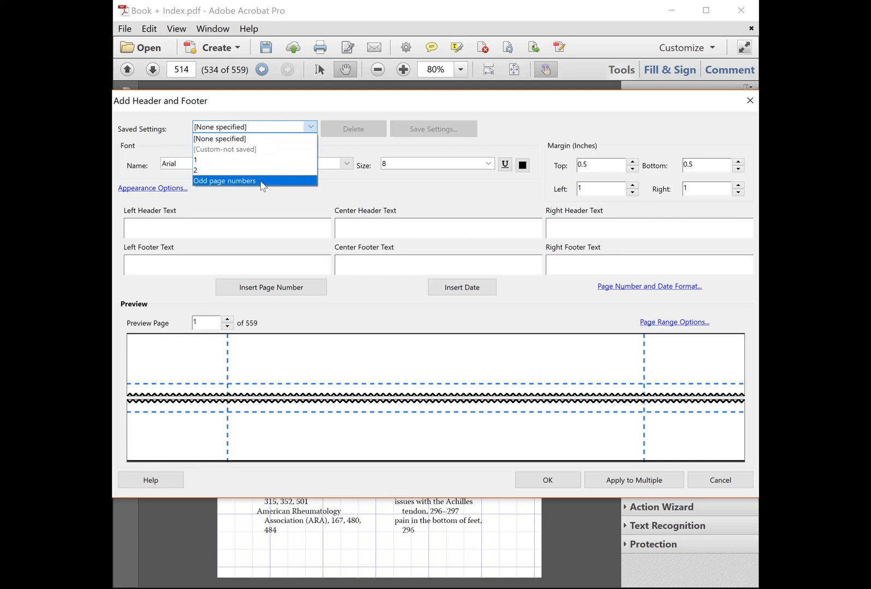
pyautogui.click(262, 181)
# Move the page number code <<1>> from the right footer text to the left footer text.
pyautogui.moveTo(601, 265); pyautogui.dragTo(547, 265)
pyautogui.hotkey('ctrl', 'c')
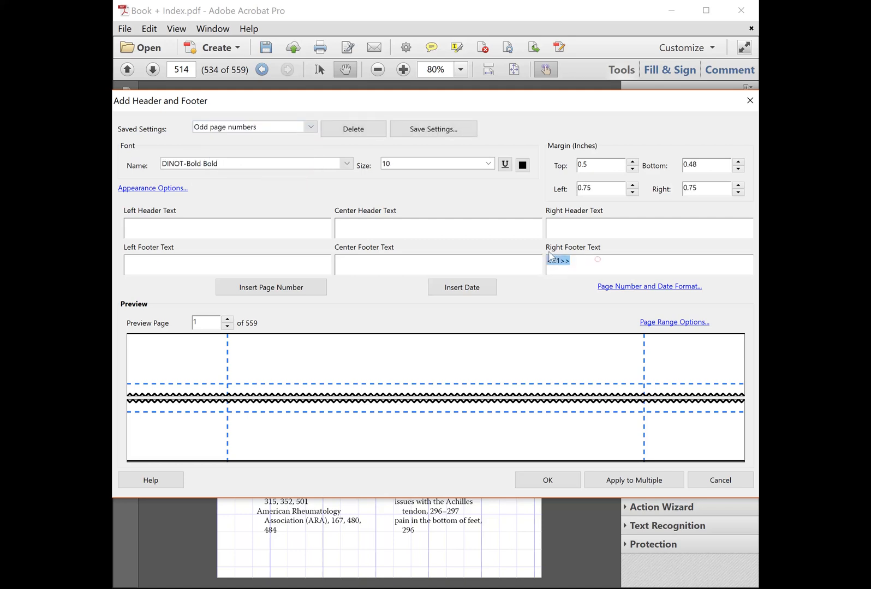
pyautogui.rightClick(553, 266)
pyautogui.click(576, 271)
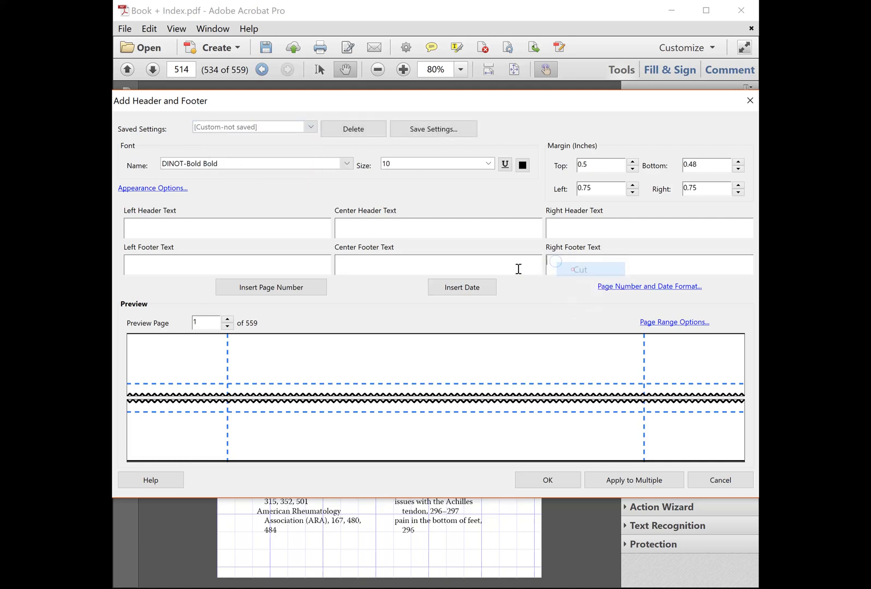
pyautogui.rightClick(304, 267)
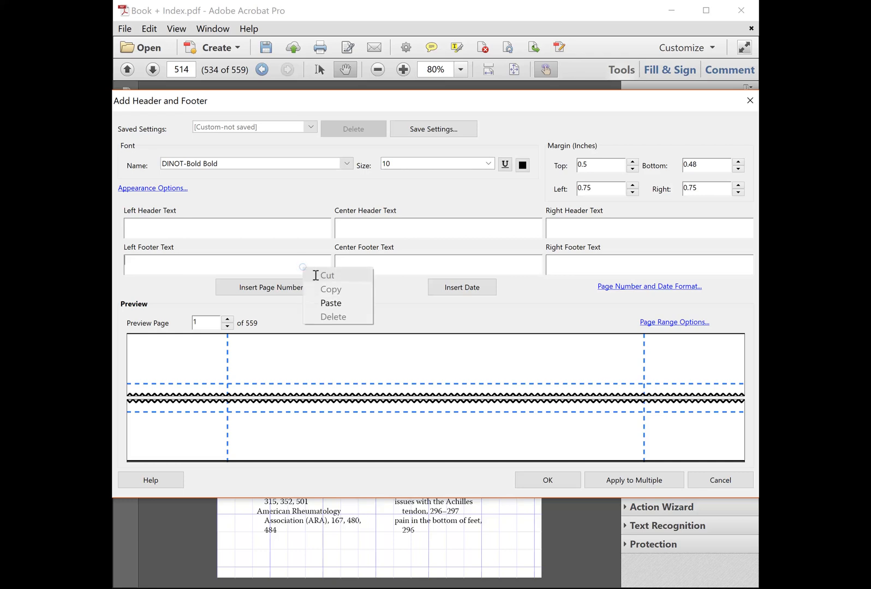
pyautogui.click(329, 302)
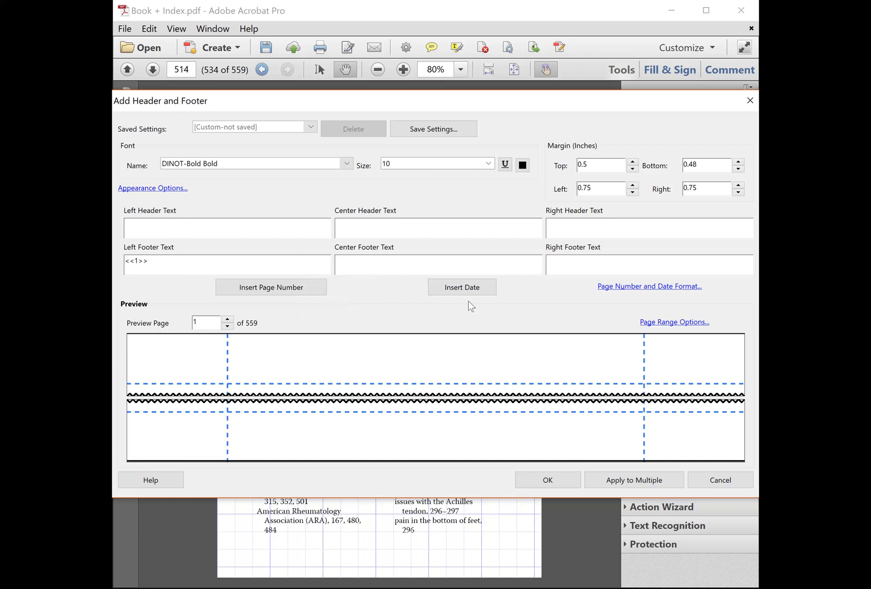
# Set the start page number of the footer numbering to 514.
pyautogui.click(647, 288)
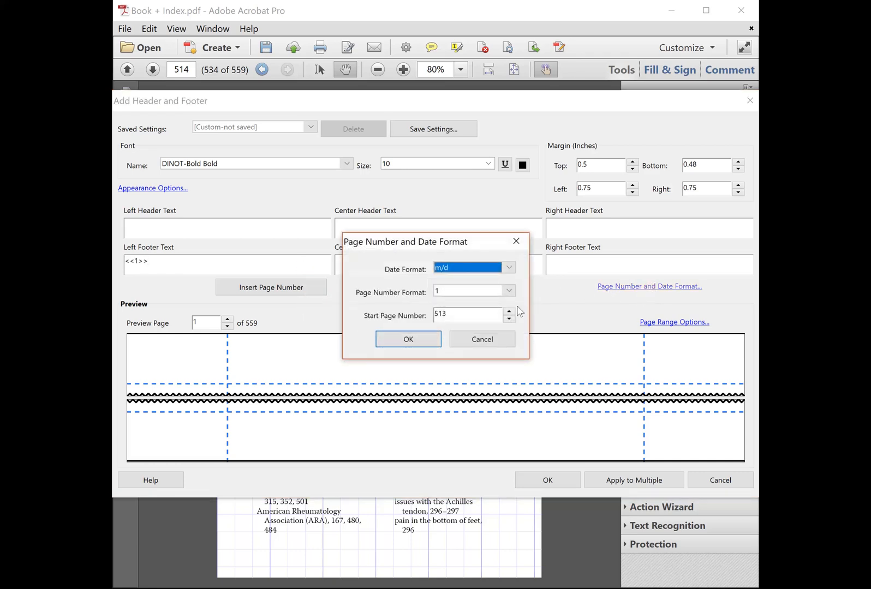
pyautogui.doubleClick(478, 314)
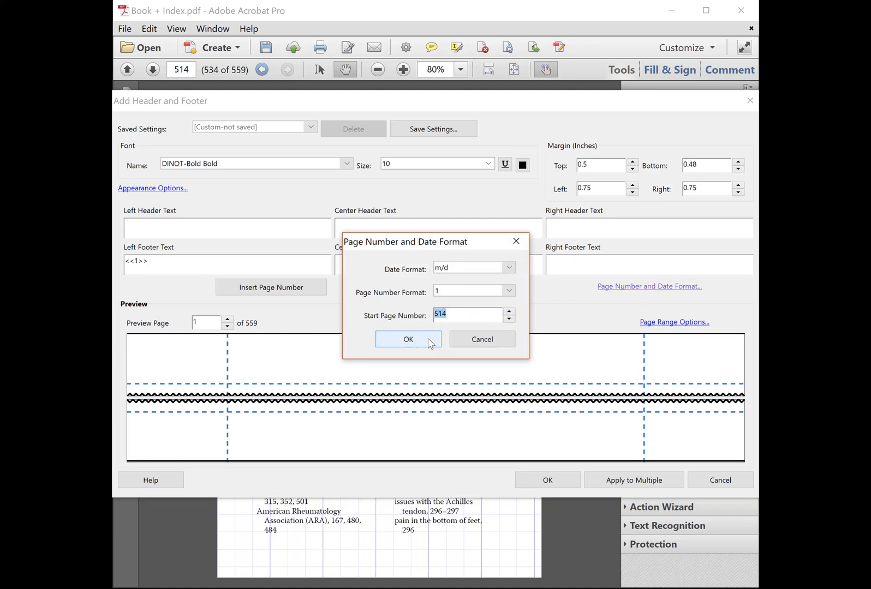
pyautogui.click(409, 340)
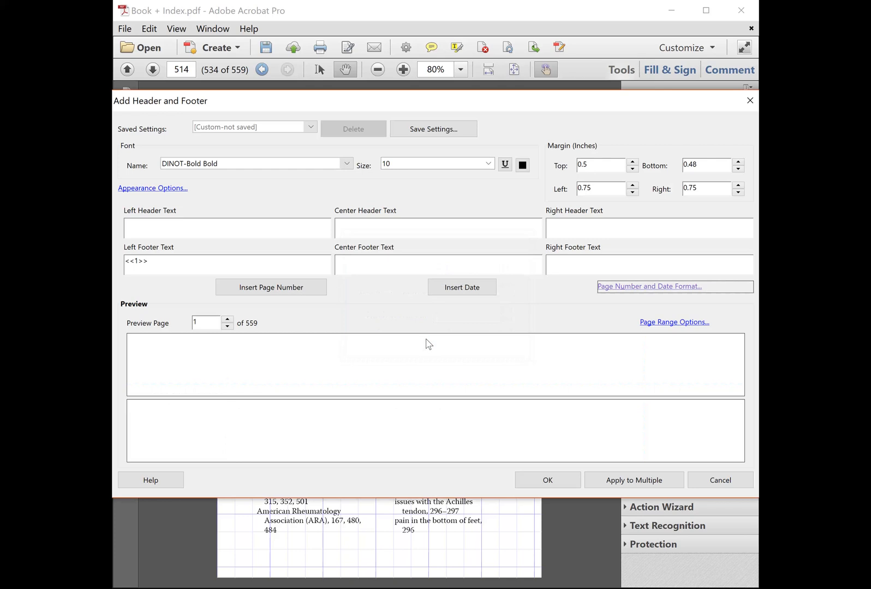
# Limit the footer to even pages only in the range from page 534 to 559.
pyautogui.click(675, 323)
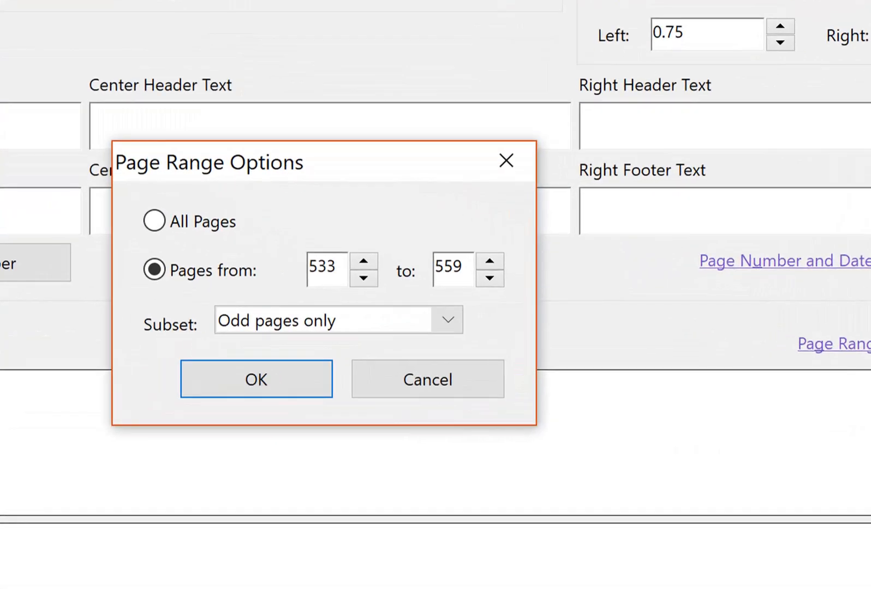
pyautogui.click(363, 261)
pyautogui.click(449, 318)
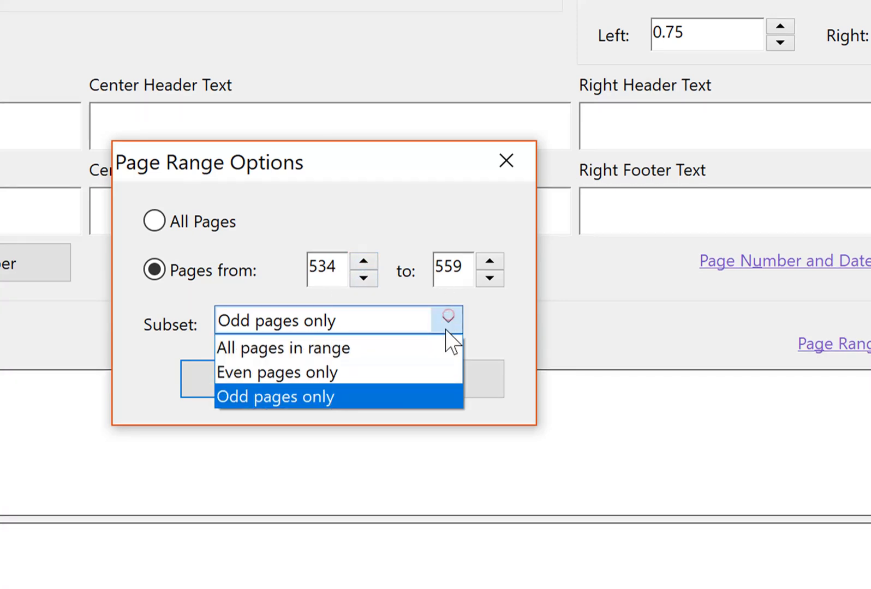
pyautogui.click(410, 374)
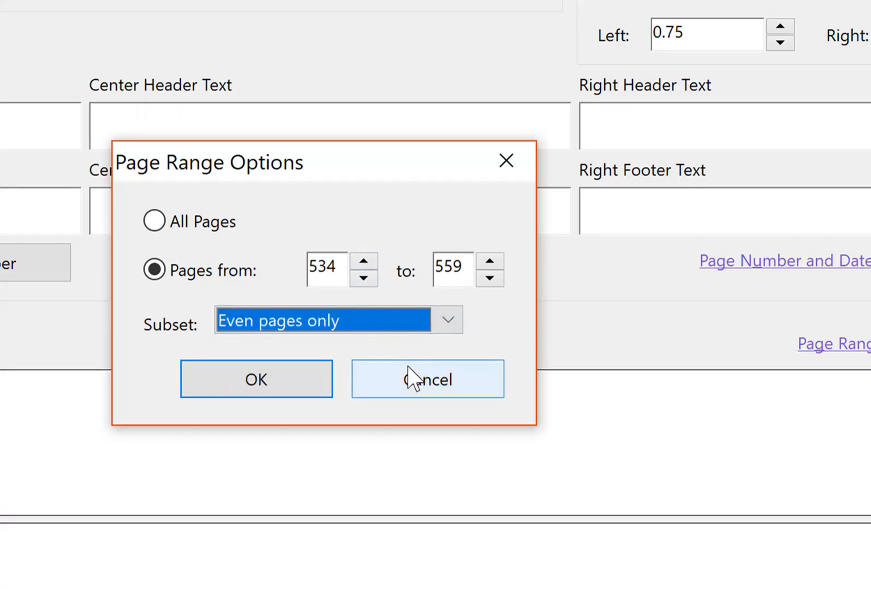
pyautogui.click(270, 391)
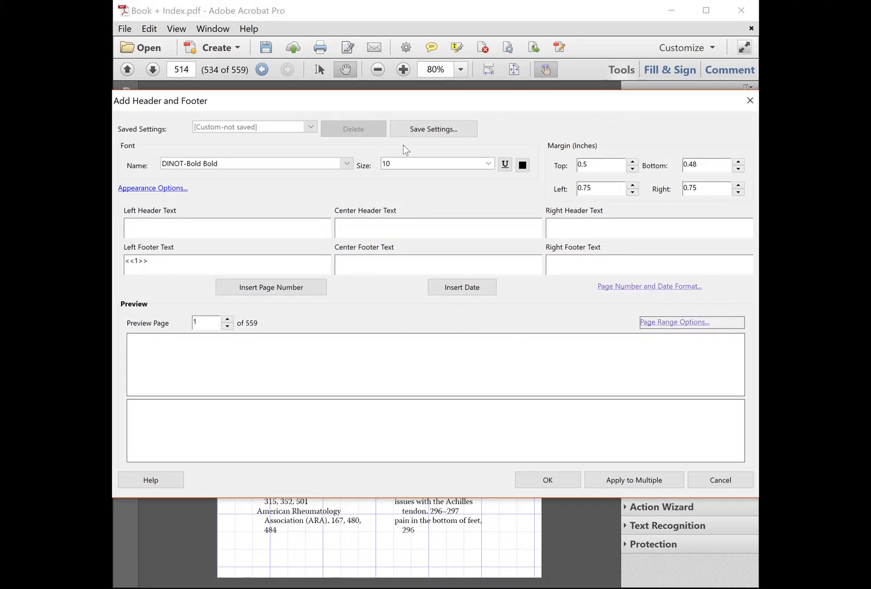
# Save the header and footer settings as "Even page numbers" and apply the footer to the document.
pyautogui.click(413, 131)
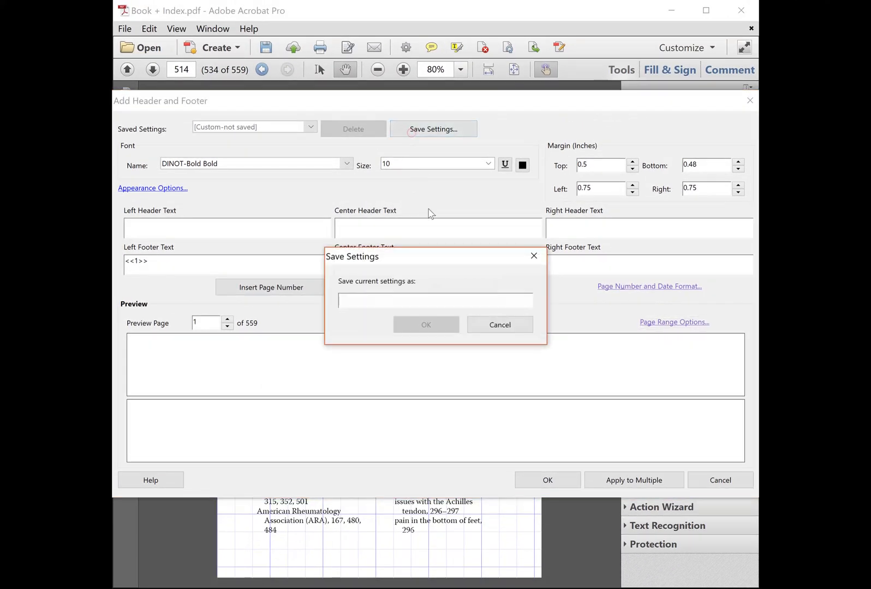
pyautogui.write('Even page numbers')
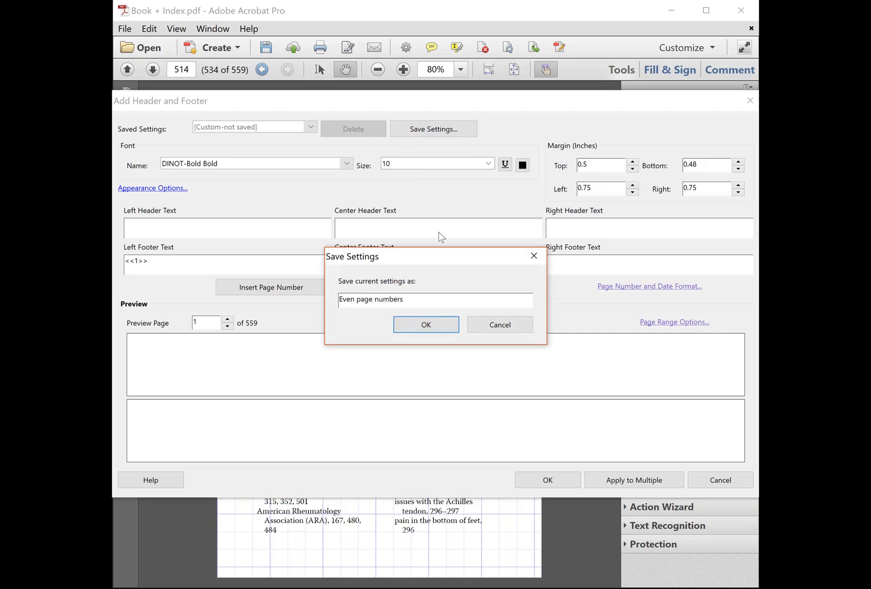
pyautogui.click(453, 325)
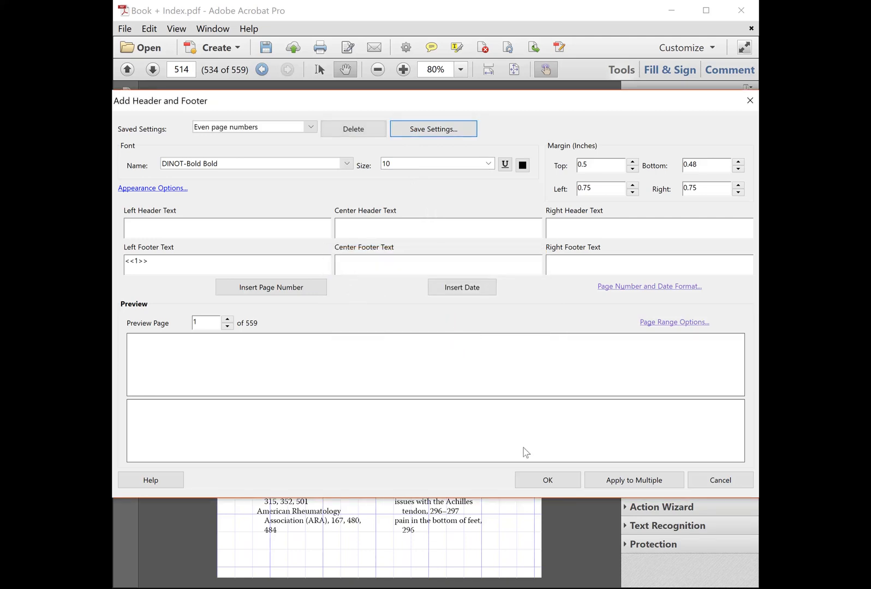
pyautogui.click(534, 481)
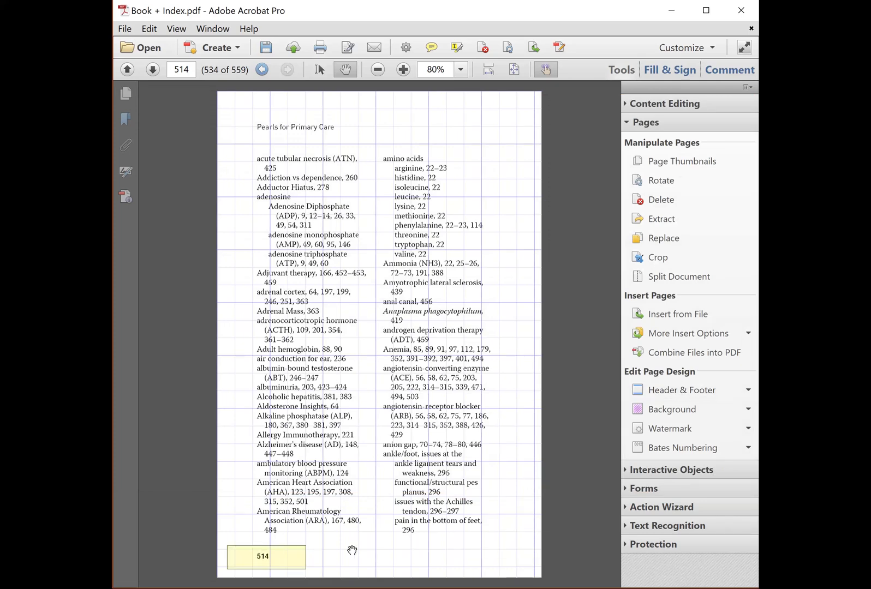
# Check the footers of the first index pages for the placement and sequence of odd and even page numbers.
pyautogui.scroll(-2, 294, 562)
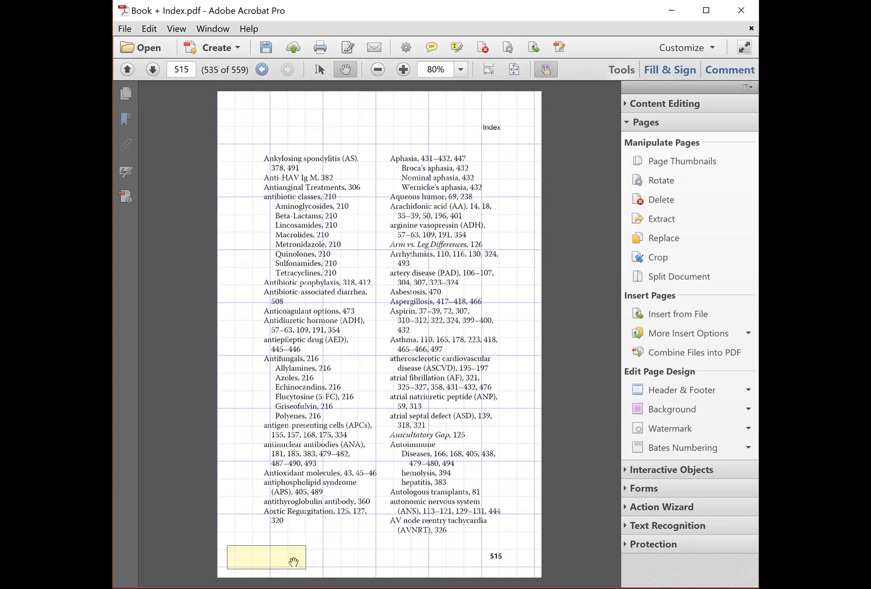
pyautogui.scroll(1, 261, 561)
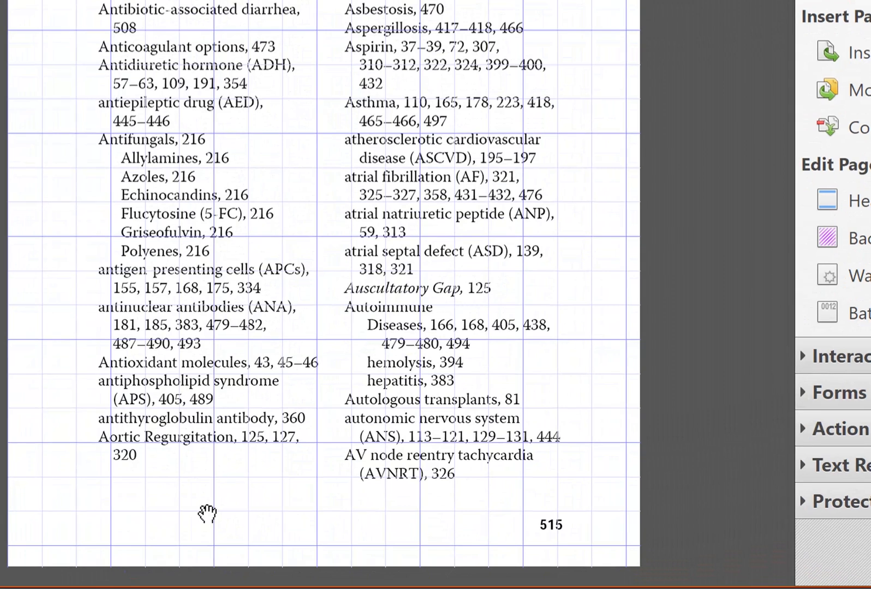
pyautogui.scroll(1, 208, 513)
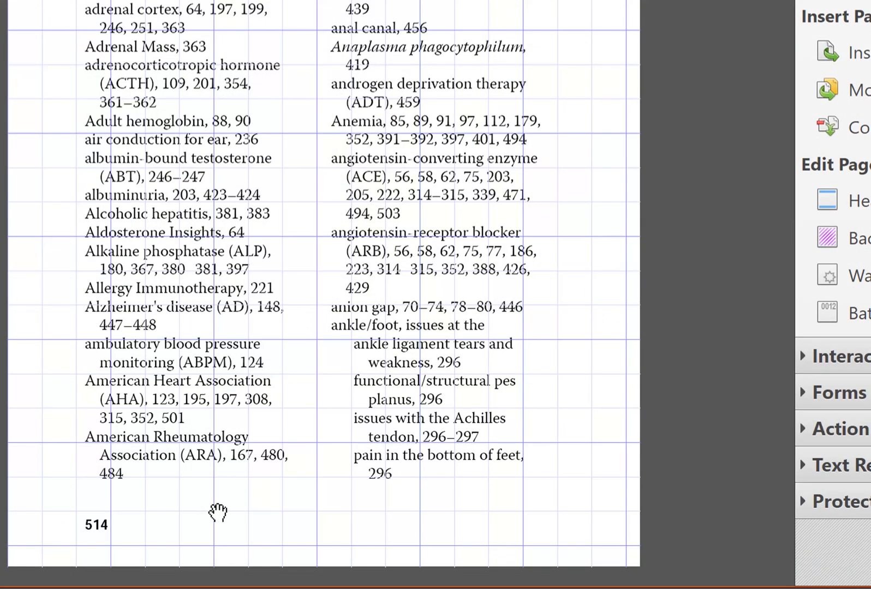
pyautogui.scroll(1, 249, 515)
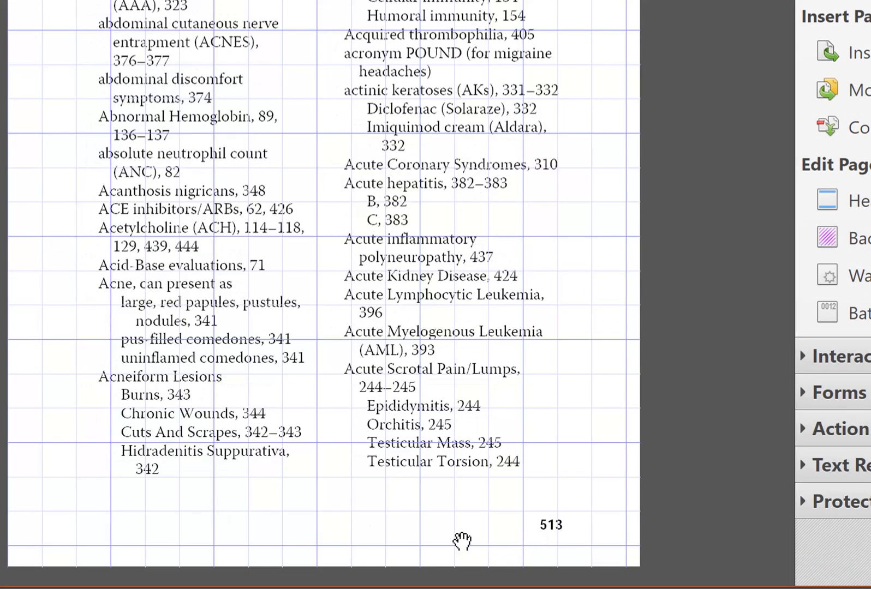